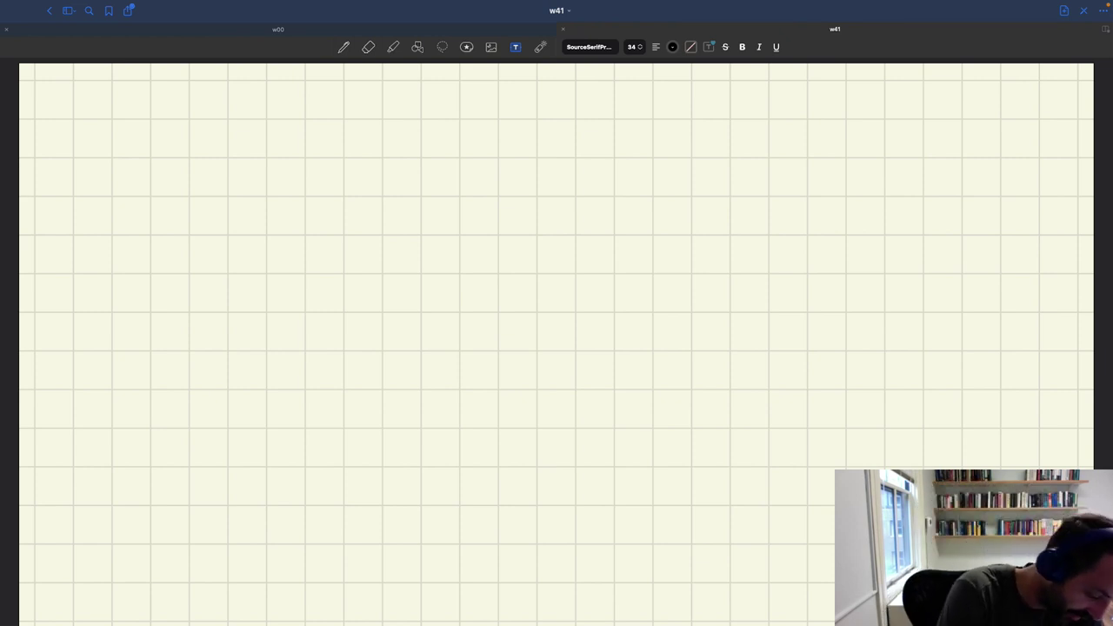
# Handwrite the title 'Heterogenous-Agent Matching (HAM) model:' at the top of the page.
pyautogui.click(107, 94)
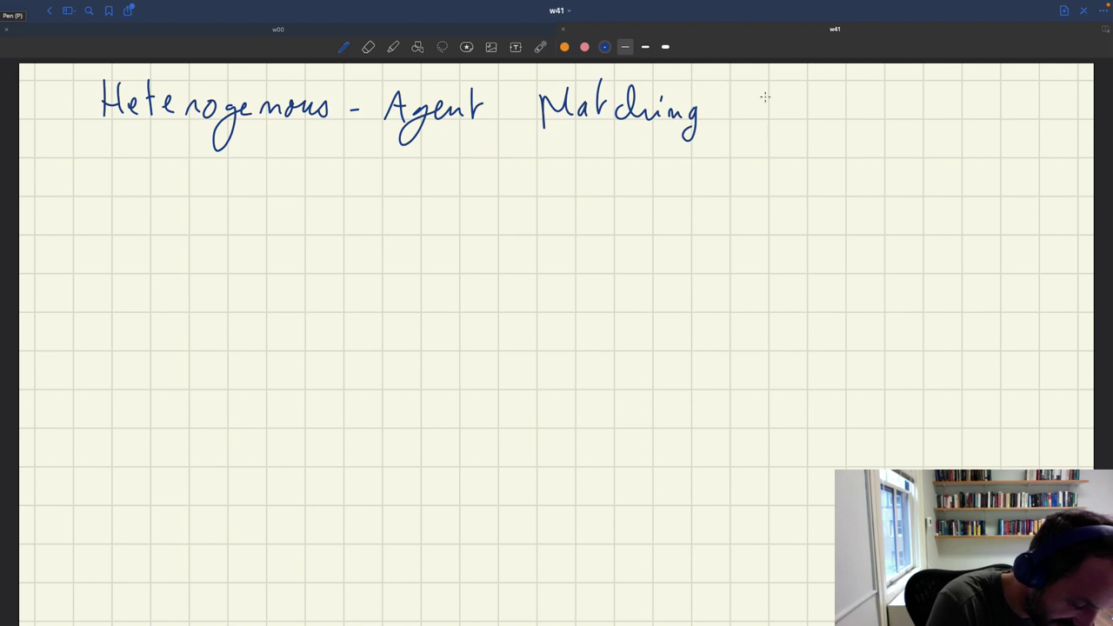
pyautogui.moveTo(770, 83)
pyautogui.mouseDown()
pyautogui.moveTo(801, 114)
pyautogui.moveTo(840, 92)
pyautogui.moveTo(866, 111)
pyautogui.moveTo(887, 98)
pyautogui.moveTo(972, 120)
pyautogui.moveTo(989, 110)
pyautogui.moveTo(1000, 119)
pyautogui.moveTo(1023, 97)
pyautogui.moveTo(1030, 114)
pyautogui.moveTo(1056, 98)
pyautogui.mouseUp()
pyautogui.click(1071, 106)
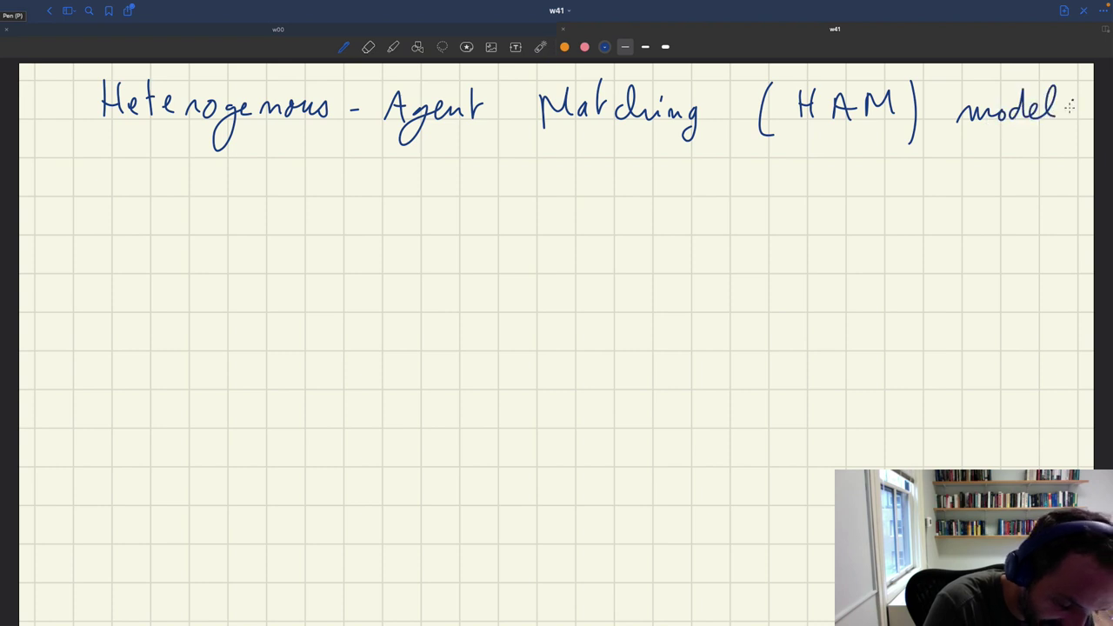
pyautogui.click(1071, 118)
# Underline the whole title, draw a dash for the first bullet, and erase a mistaken word.
pyautogui.moveTo(83, 136); pyautogui.dragTo(1054, 137)
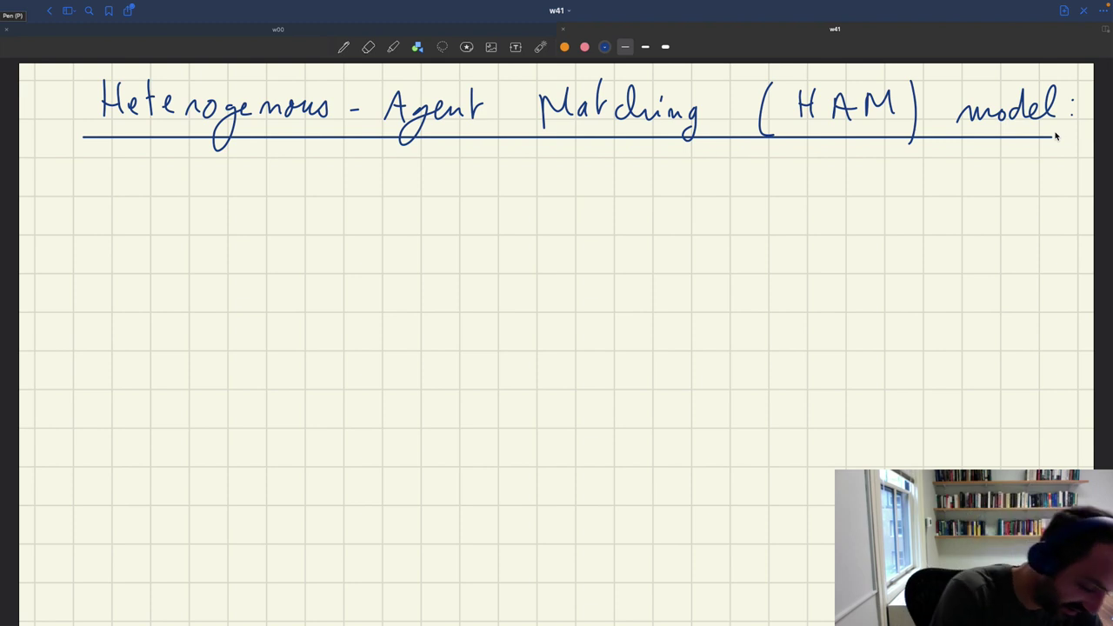
pyautogui.moveTo(91, 190)
pyautogui.mouseDown()
pyautogui.moveTo(184, 191)
pyautogui.moveTo(174, 170)
pyautogui.moveTo(161, 196)
pyautogui.moveTo(234, 179)
pyautogui.moveTo(237, 191)
pyautogui.moveTo(249, 173)
pyautogui.moveTo(384, 186)
pyautogui.mouseUp()
pyautogui.press('e')
pyautogui.press('p')
# Finish writing 'heterogenous wealth:' and underline it with a straight shape line.
pyautogui.moveTo(426, 176)
pyautogui.mouseDown()
pyautogui.moveTo(510, 193)
pyautogui.moveTo(533, 172)
pyautogui.moveTo(549, 183)
pyautogui.moveTo(567, 160)
pyautogui.moveTo(583, 193)
pyautogui.moveTo(552, 166)
pyautogui.mouseUp()
pyautogui.click(608, 179)
pyautogui.click(611, 192)
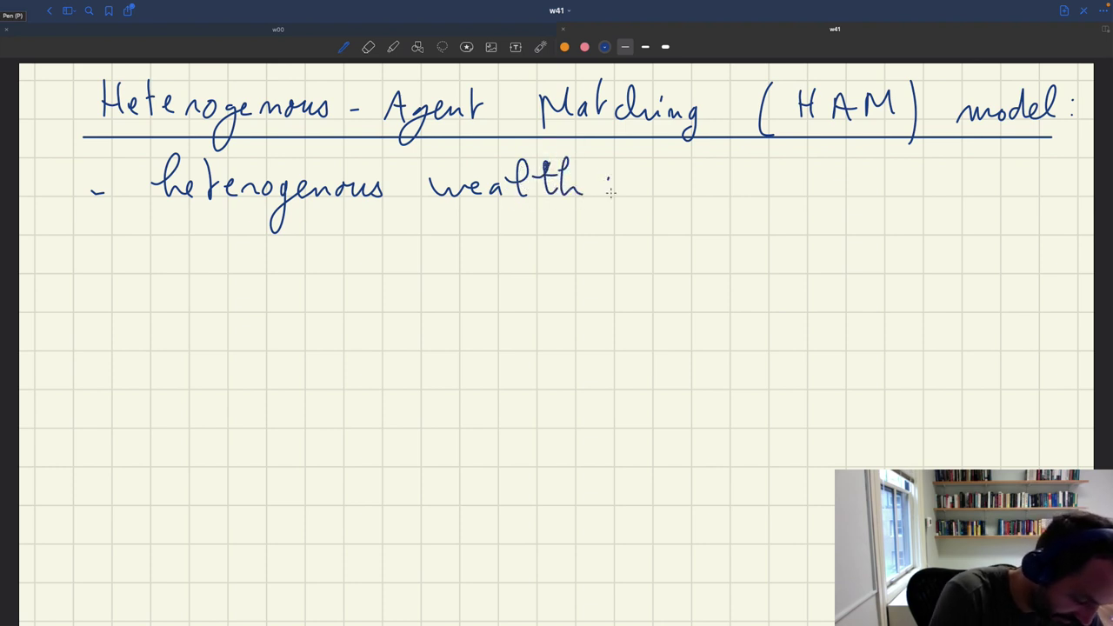
pyautogui.click(417, 47)
pyautogui.moveTo(166, 211); pyautogui.dragTo(596, 210)
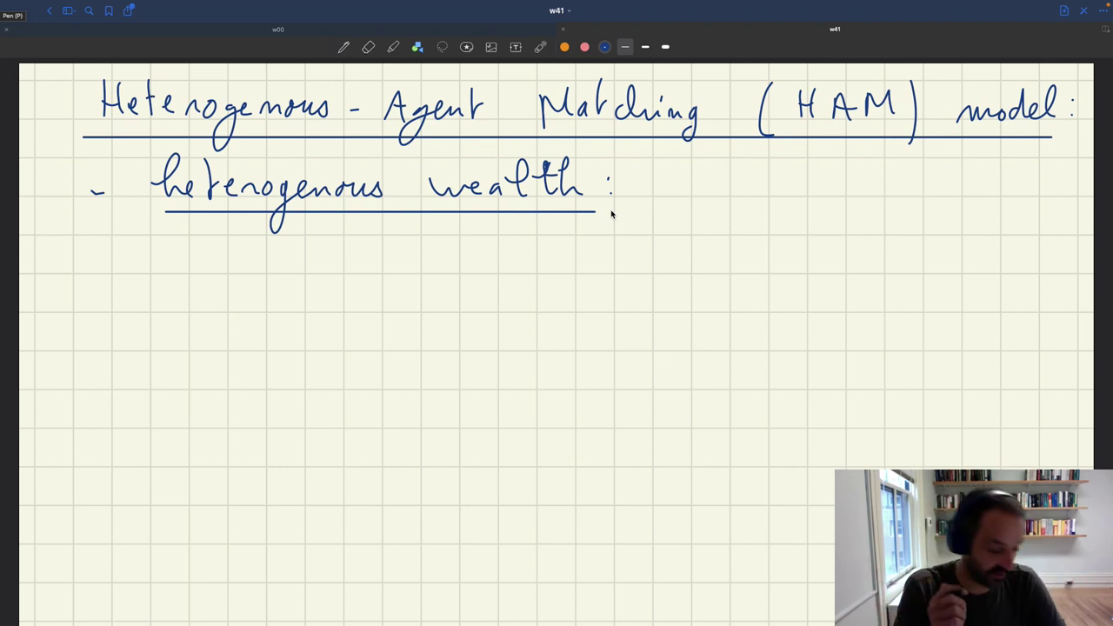
# Write 'each household i starts with money endowment νi', erasing a stray stroke.
pyautogui.moveTo(690, 193); pyautogui.dragTo(782, 197)
pyautogui.press('e')
pyautogui.press('p')
pyautogui.moveTo(837, 162)
pyautogui.mouseDown()
pyautogui.moveTo(858, 186)
pyautogui.moveTo(888, 191)
pyautogui.moveTo(962, 164)
pyautogui.moveTo(982, 191)
pyautogui.moveTo(1070, 194)
pyautogui.mouseUp()
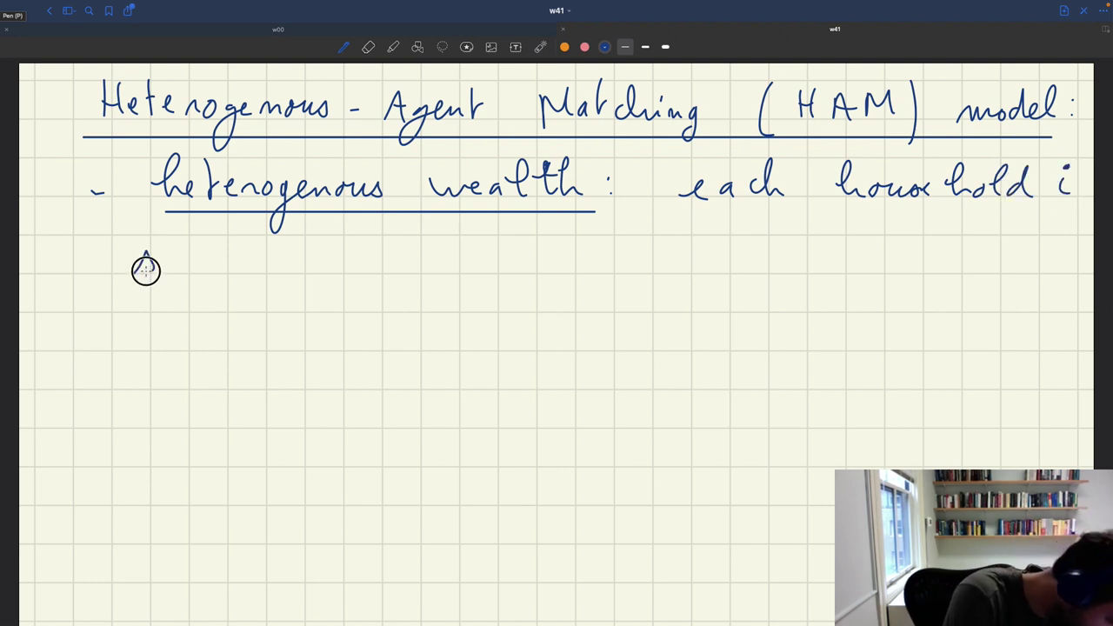
pyautogui.moveTo(137, 261)
pyautogui.mouseDown()
pyautogui.moveTo(218, 254)
pyautogui.moveTo(246, 269)
pyautogui.moveTo(361, 263)
pyautogui.moveTo(391, 249)
pyautogui.moveTo(395, 270)
pyautogui.mouseUp()
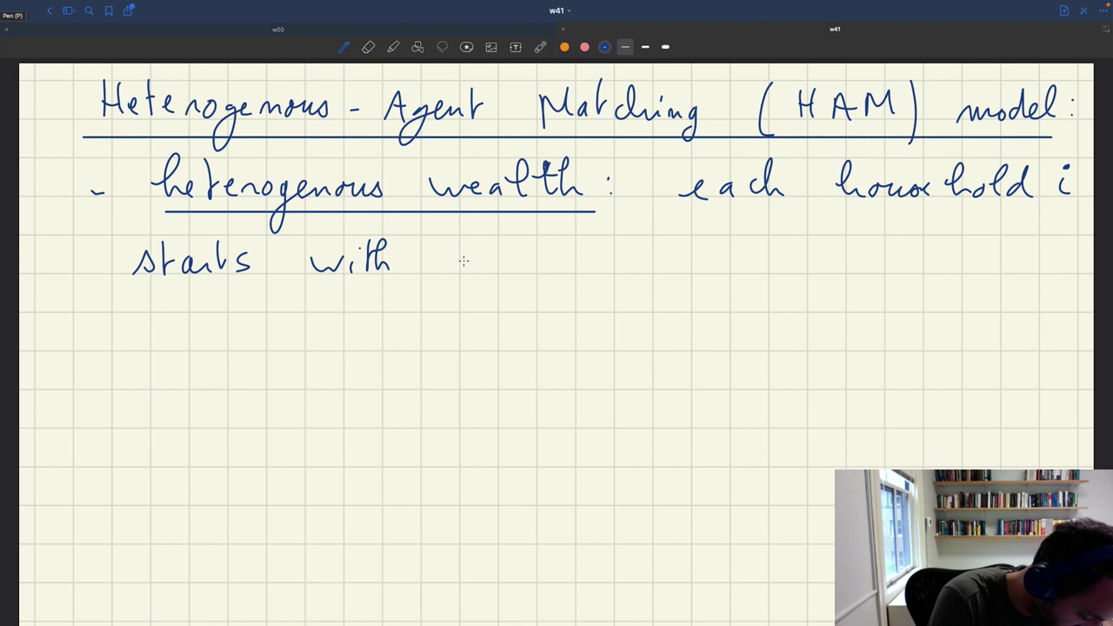
pyautogui.moveTo(446, 261)
pyautogui.mouseDown()
pyautogui.moveTo(651, 269)
pyautogui.moveTo(702, 256)
pyautogui.moveTo(789, 271)
pyautogui.moveTo(803, 262)
pyautogui.moveTo(824, 299)
pyautogui.mouseUp()
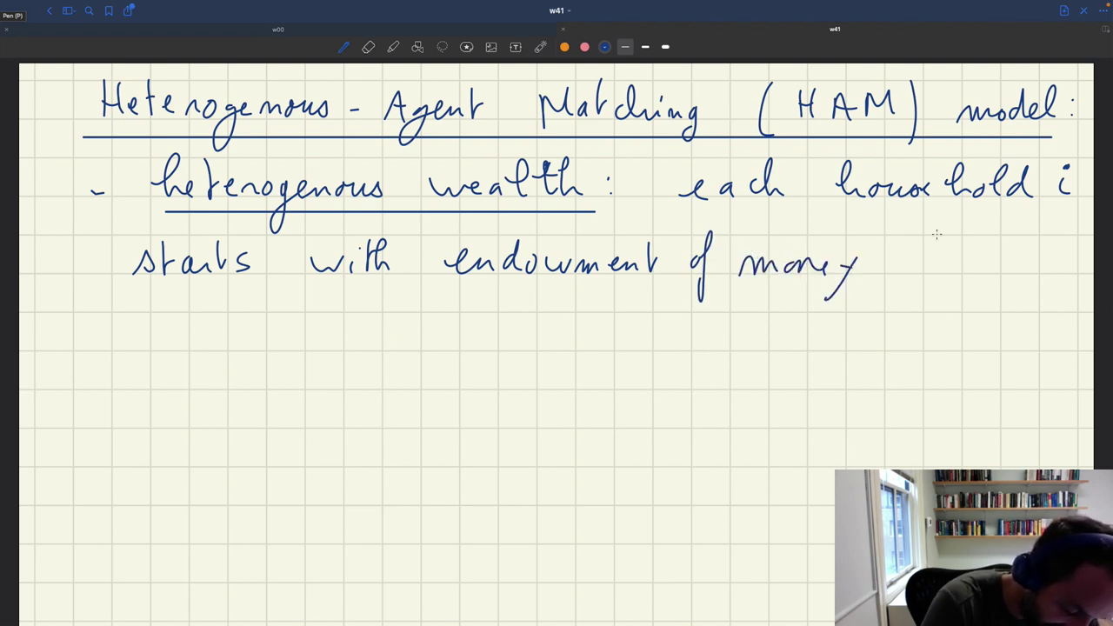
pyautogui.moveTo(903, 299)
pyautogui.mouseDown()
pyautogui.moveTo(924, 261)
pyautogui.moveTo(969, 276)
pyautogui.mouseUp()
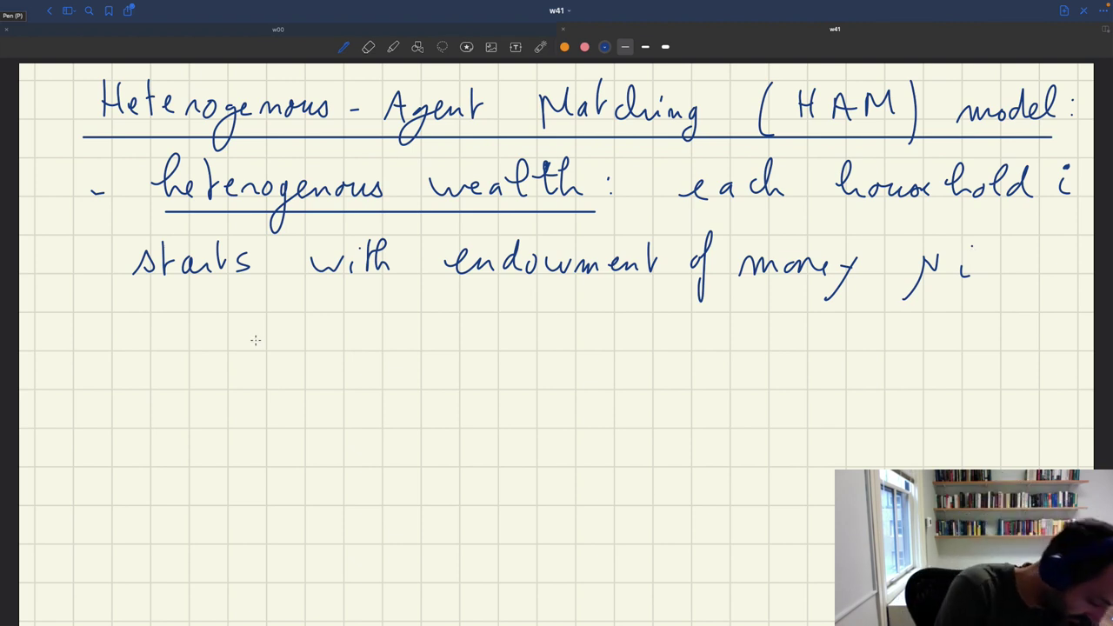
# Add arrowed lines 'captures wealth inequality' and 'Σi νi = ν'.
pyautogui.moveTo(230, 352); pyautogui.dragTo(261, 356)
pyautogui.moveTo(344, 337)
pyautogui.mouseDown()
pyautogui.moveTo(363, 348)
pyautogui.moveTo(400, 322)
pyautogui.moveTo(494, 346)
pyautogui.moveTo(592, 343)
pyautogui.moveTo(628, 315)
pyautogui.moveTo(641, 342)
pyautogui.moveTo(692, 350)
pyautogui.moveTo(831, 335)
pyautogui.moveTo(856, 367)
pyautogui.mouseUp()
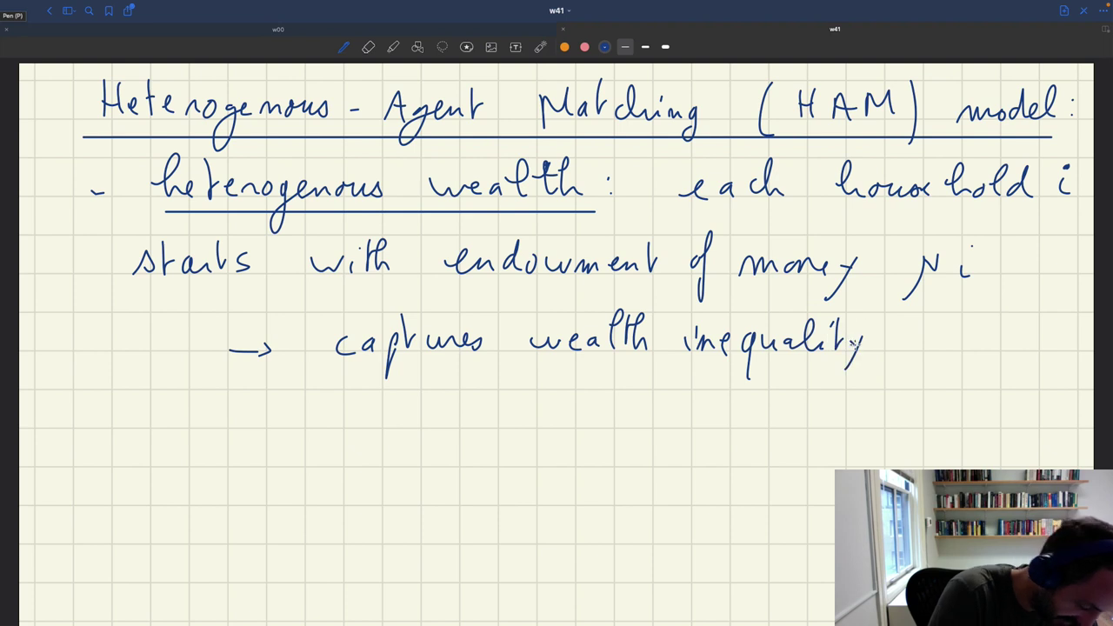
pyautogui.moveTo(244, 429); pyautogui.dragTo(284, 429)
pyautogui.moveTo(270, 422); pyautogui.dragTo(268, 440)
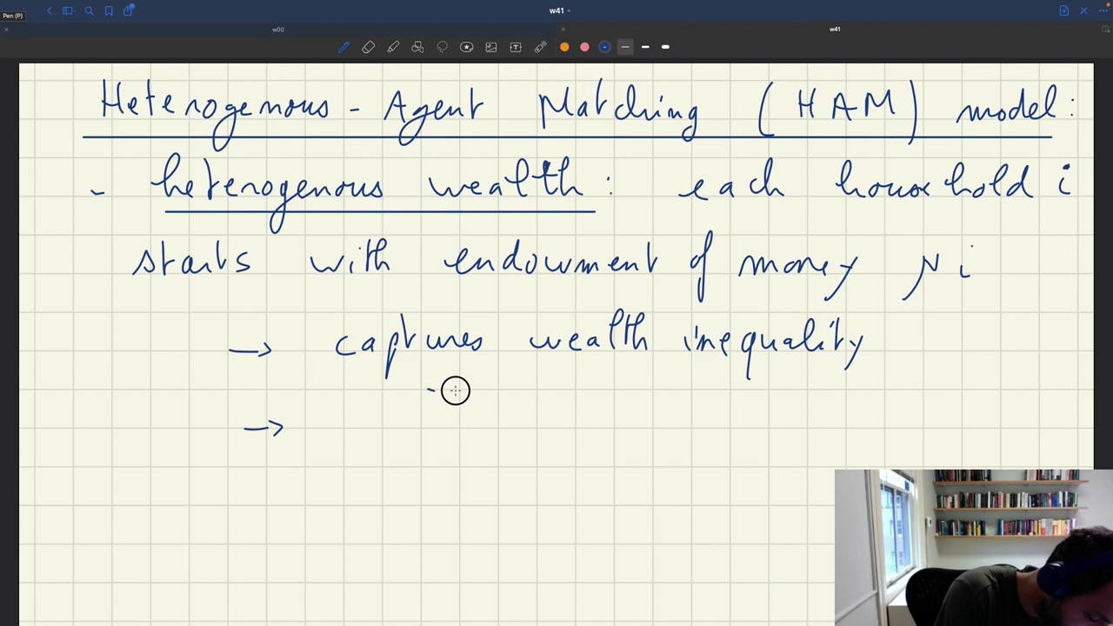
pyautogui.moveTo(469, 388)
pyautogui.mouseDown()
pyautogui.moveTo(461, 430)
pyautogui.moveTo(687, 415)
pyautogui.mouseUp()
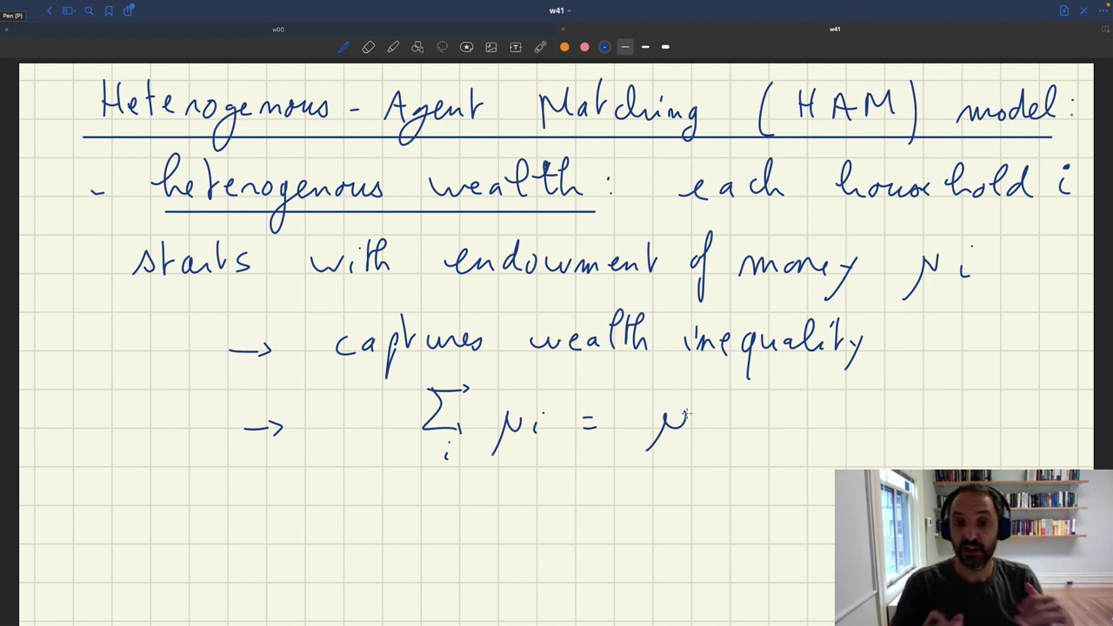
# Start a second bullet '- heterogenous capacity:' further down the page.
pyautogui.scroll(-4, 687, 415)
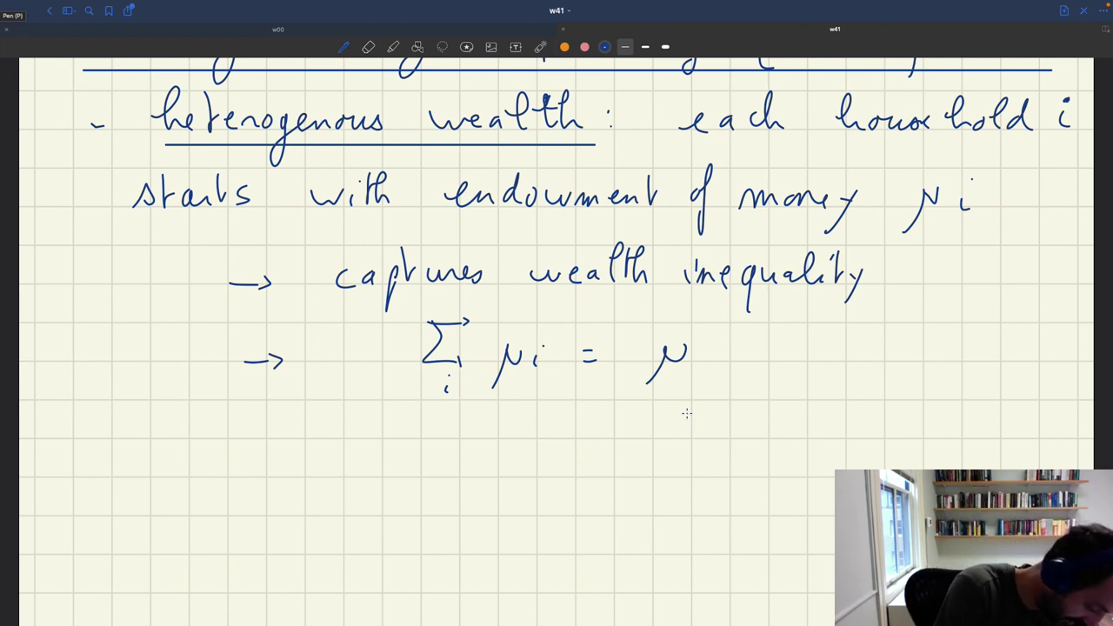
pyautogui.moveTo(111, 438); pyautogui.dragTo(130, 438)
pyautogui.moveTo(188, 402)
pyautogui.mouseDown()
pyautogui.moveTo(201, 434)
pyautogui.moveTo(248, 440)
pyautogui.mouseUp()
pyautogui.moveTo(254, 430)
pyautogui.mouseDown()
pyautogui.moveTo(268, 438)
pyautogui.moveTo(312, 428)
pyautogui.moveTo(301, 468)
pyautogui.mouseUp()
pyautogui.moveTo(329, 433); pyautogui.dragTo(343, 439)
pyautogui.moveTo(346, 440)
pyautogui.mouseDown()
pyautogui.moveTo(448, 423)
pyautogui.moveTo(469, 449)
pyautogui.moveTo(510, 423)
pyautogui.moveTo(531, 436)
pyautogui.moveTo(571, 425)
pyautogui.moveTo(574, 459)
pyautogui.mouseUp()
pyautogui.click(599, 435)
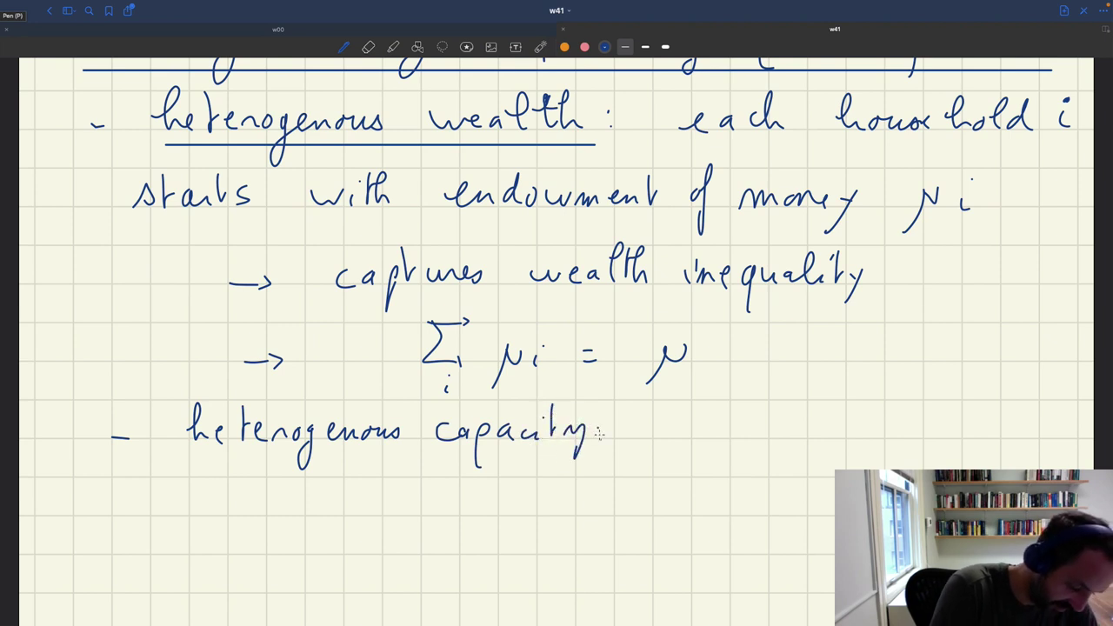
# Underline 'heterogenous capacity' with a straight line, briefly view the w00 notebook, and return to w41.
pyautogui.click(417, 47)
pyautogui.moveTo(186, 448); pyautogui.dragTo(602, 448)
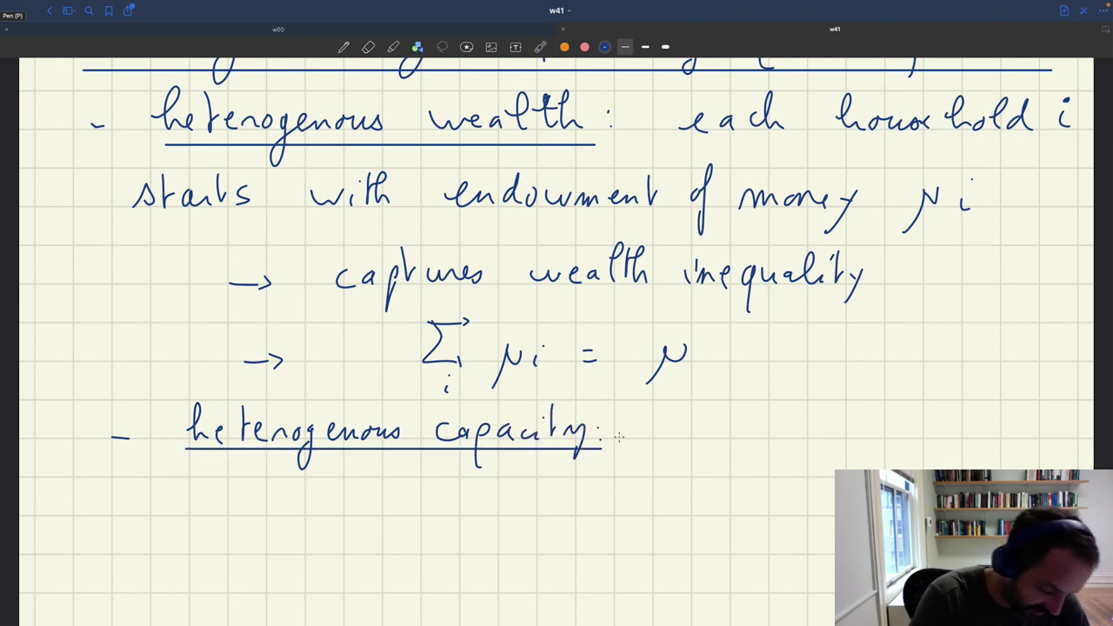
pyautogui.click(344, 33)
pyautogui.click(346, 47)
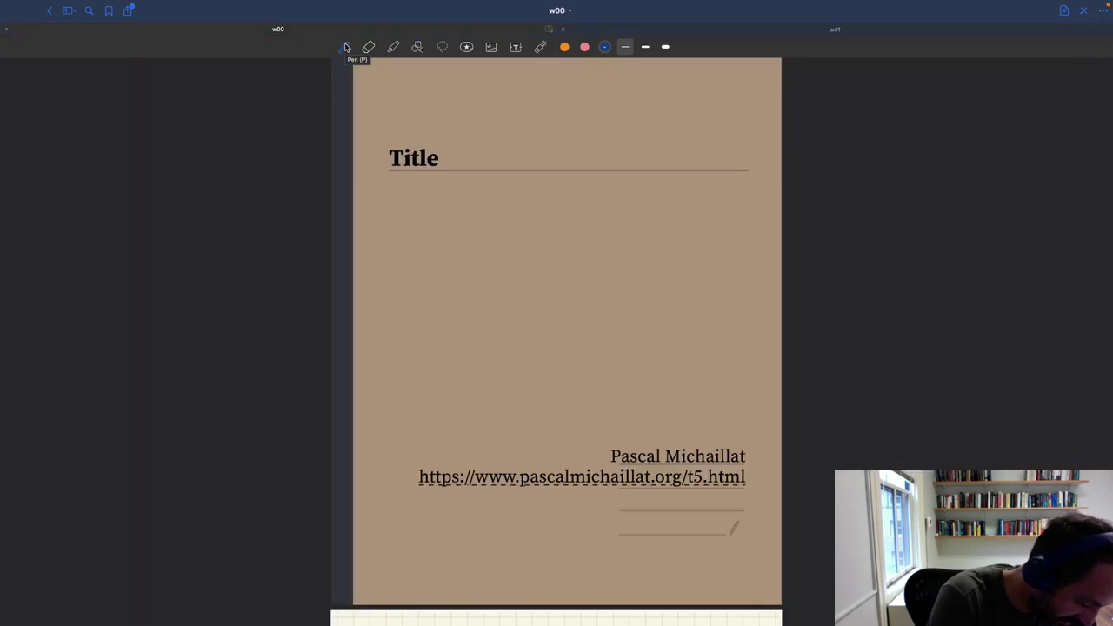
pyautogui.press('Down')
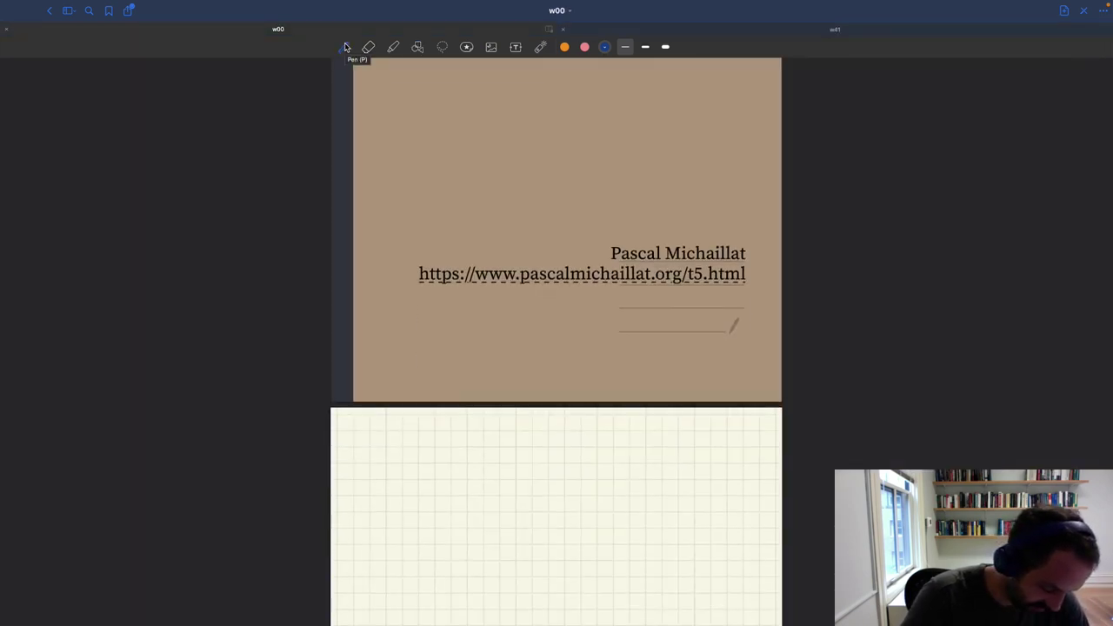
pyautogui.click(777, 29)
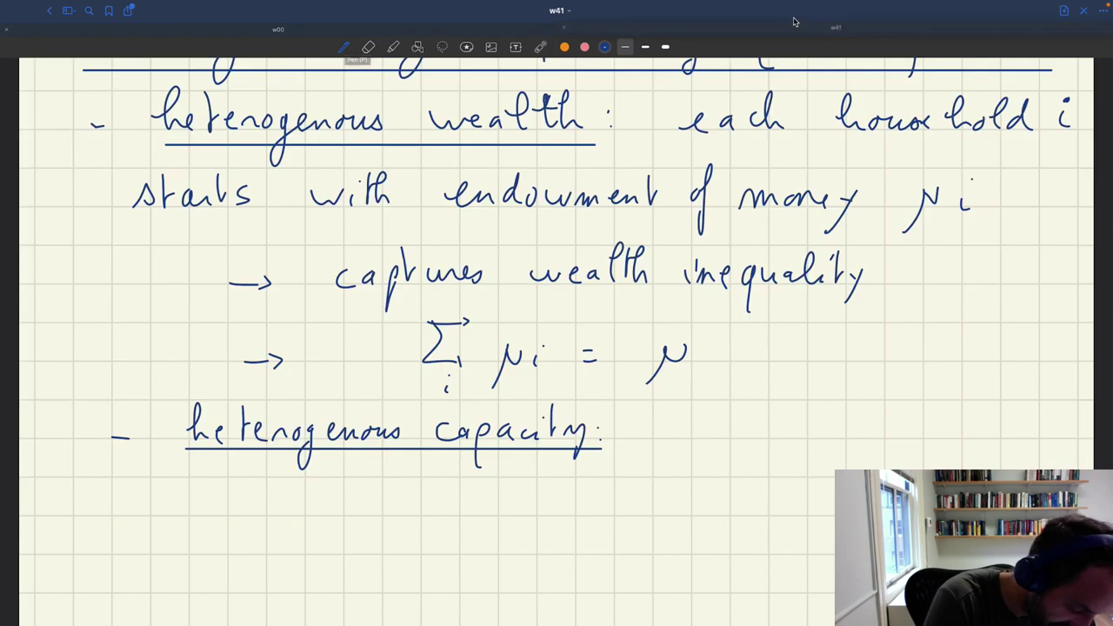
# Write 'each household i' after the colon and 'provides ki' on the next line.
pyautogui.moveTo(661, 430); pyautogui.dragTo(766, 439)
pyautogui.moveTo(795, 402)
pyautogui.mouseDown()
pyautogui.moveTo(826, 433)
pyautogui.moveTo(952, 427)
pyautogui.moveTo(1018, 403)
pyautogui.mouseUp()
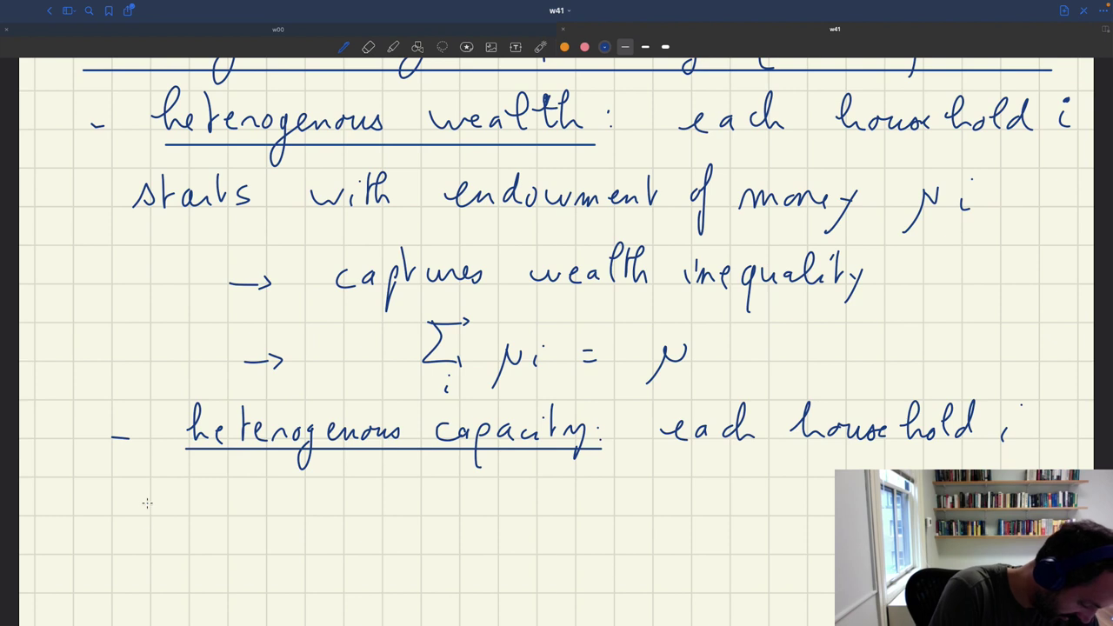
pyautogui.moveTo(147, 503)
pyautogui.mouseDown()
pyautogui.moveTo(243, 507)
pyautogui.moveTo(255, 488)
pyautogui.moveTo(253, 513)
pyautogui.moveTo(270, 502)
pyautogui.moveTo(306, 509)
pyautogui.mouseUp()
pyautogui.moveTo(367, 488)
pyautogui.mouseDown()
pyautogui.moveTo(396, 517)
pyautogui.moveTo(423, 520)
pyautogui.moveTo(442, 503)
pyautogui.moveTo(577, 502)
pyautogui.moveTo(591, 514)
pyautogui.moveTo(688, 500)
pyautogui.moveTo(828, 513)
pyautogui.moveTo(909, 502)
pyautogui.mouseUp()
# Draw an arrow below the capacity line and write 'captures inequality in capital'.
pyautogui.scroll(-3, 557, 348)
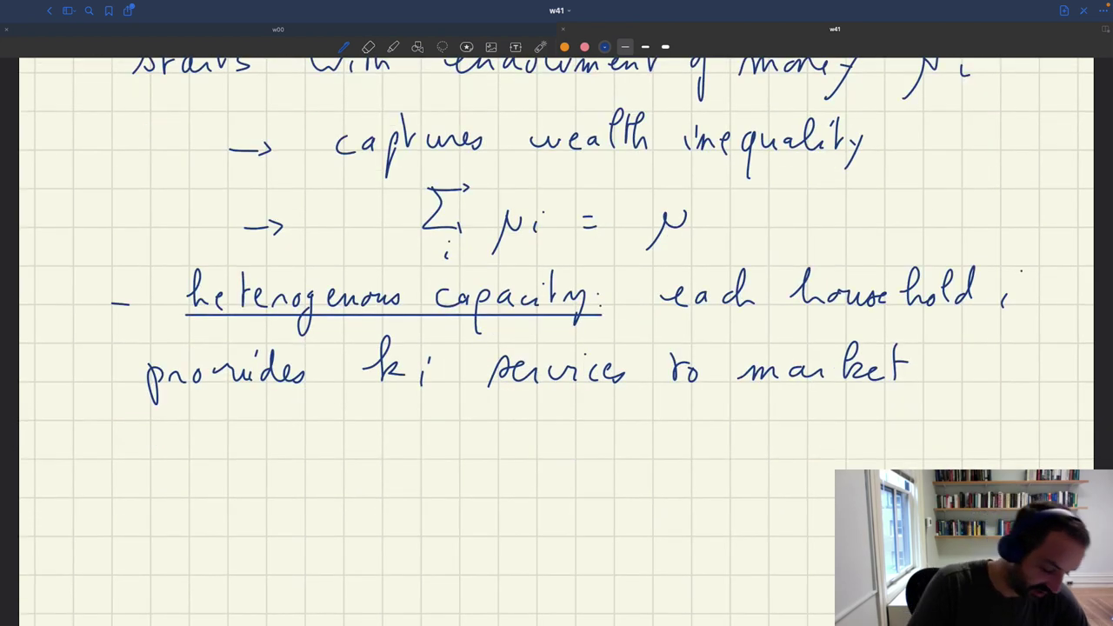
pyautogui.moveTo(224, 454); pyautogui.dragTo(261, 454)
pyautogui.moveTo(252, 447); pyautogui.dragTo(250, 463)
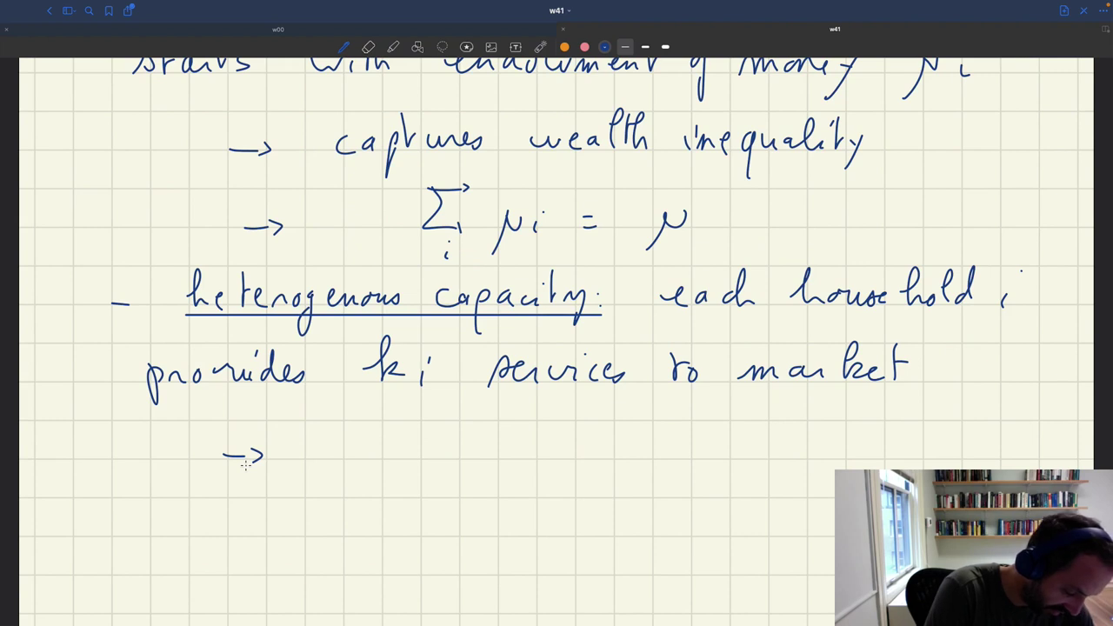
pyautogui.moveTo(346, 444)
pyautogui.mouseDown()
pyautogui.moveTo(381, 488)
pyautogui.moveTo(383, 457)
pyautogui.moveTo(402, 444)
pyautogui.moveTo(476, 450)
pyautogui.mouseUp()
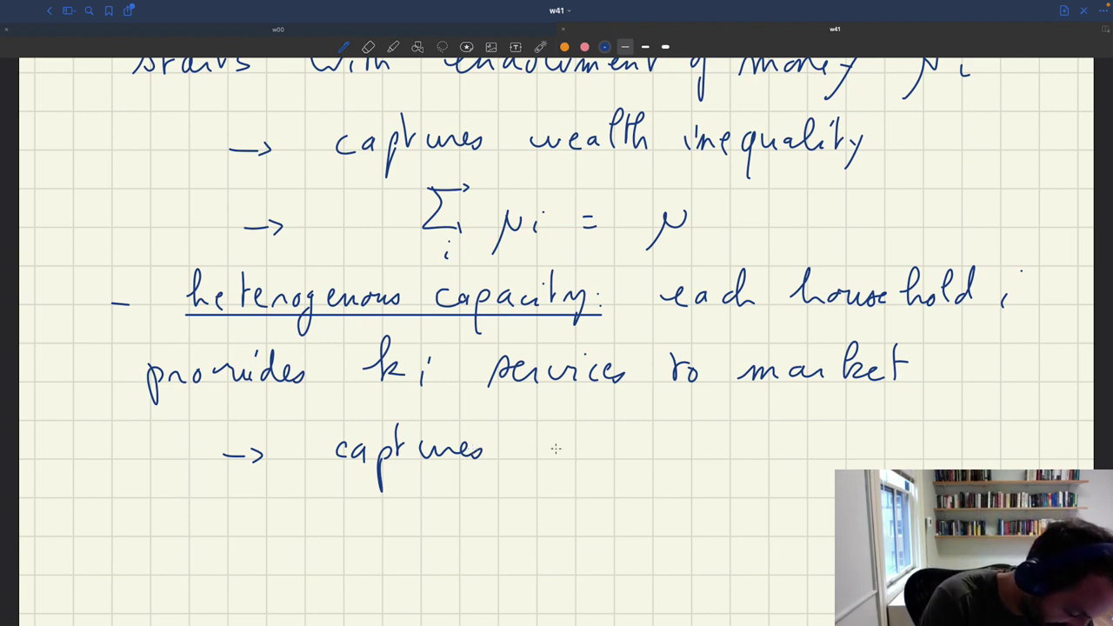
pyautogui.moveTo(567, 440)
pyautogui.mouseDown()
pyautogui.moveTo(569, 459)
pyautogui.moveTo(619, 454)
pyautogui.moveTo(637, 483)
pyautogui.moveTo(740, 437)
pyautogui.moveTo(767, 483)
pyautogui.mouseUp()
pyautogui.moveTo(808, 445)
pyautogui.mouseDown()
pyautogui.moveTo(909, 449)
pyautogui.moveTo(920, 461)
pyautogui.moveTo(948, 425)
pyautogui.moveTo(960, 448)
pyautogui.moveTo(1017, 453)
pyautogui.mouseUp()
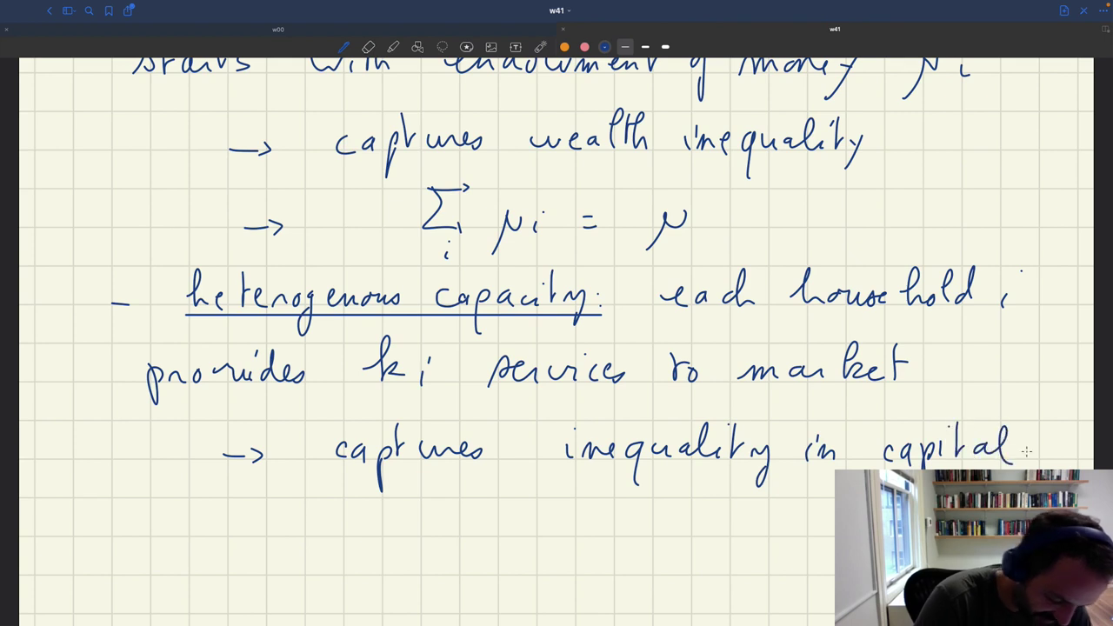
# Continue with 'holdings, in human capital' on the next line.
pyautogui.moveTo(143, 503)
pyautogui.mouseDown()
pyautogui.moveTo(156, 517)
pyautogui.moveTo(197, 502)
pyautogui.moveTo(203, 525)
pyautogui.moveTo(307, 532)
pyautogui.mouseUp()
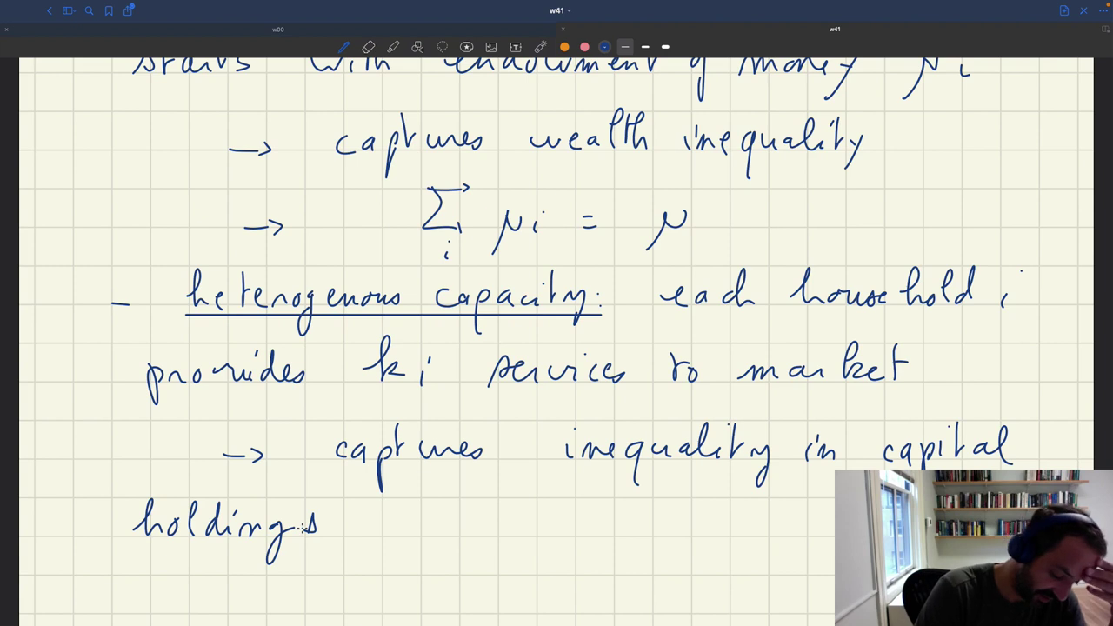
pyautogui.moveTo(386, 531); pyautogui.dragTo(381, 550)
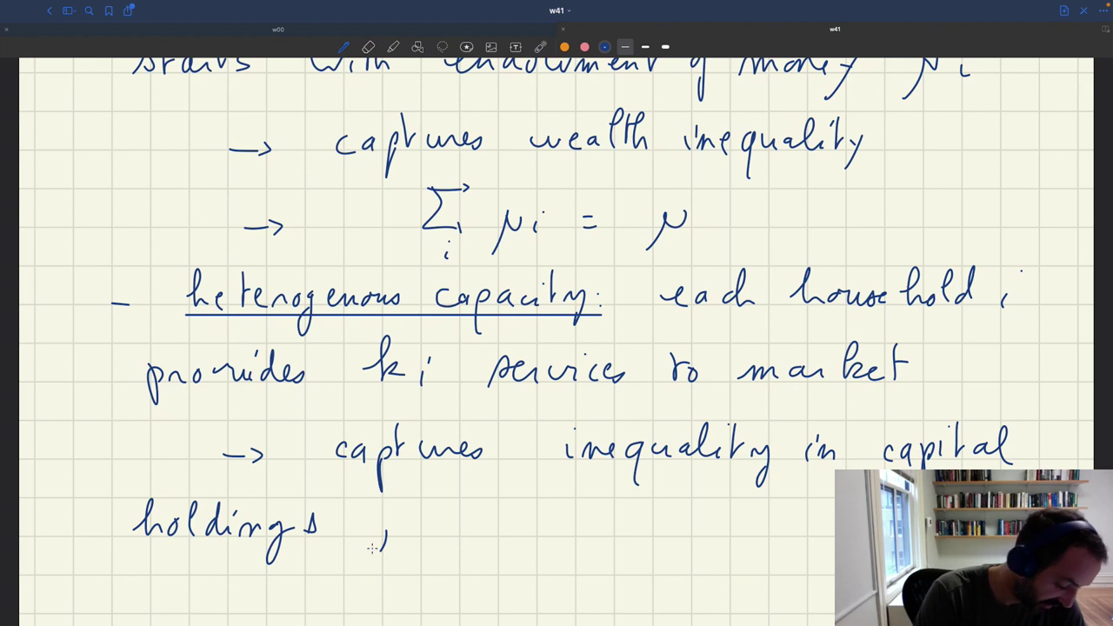
pyautogui.moveTo(468, 519)
pyautogui.mouseDown()
pyautogui.moveTo(471, 534)
pyautogui.moveTo(503, 534)
pyautogui.mouseUp()
pyautogui.click(481, 511)
pyautogui.moveTo(564, 495)
pyautogui.mouseDown()
pyautogui.moveTo(597, 532)
pyautogui.moveTo(692, 534)
pyautogui.mouseUp()
pyautogui.moveTo(755, 522)
pyautogui.mouseDown()
pyautogui.moveTo(759, 537)
pyautogui.moveTo(787, 538)
pyautogui.mouseUp()
pyautogui.moveTo(793, 520)
pyautogui.mouseDown()
pyautogui.moveTo(798, 557)
pyautogui.moveTo(826, 536)
pyautogui.mouseUp()
pyautogui.moveTo(834, 522); pyautogui.dragTo(837, 536)
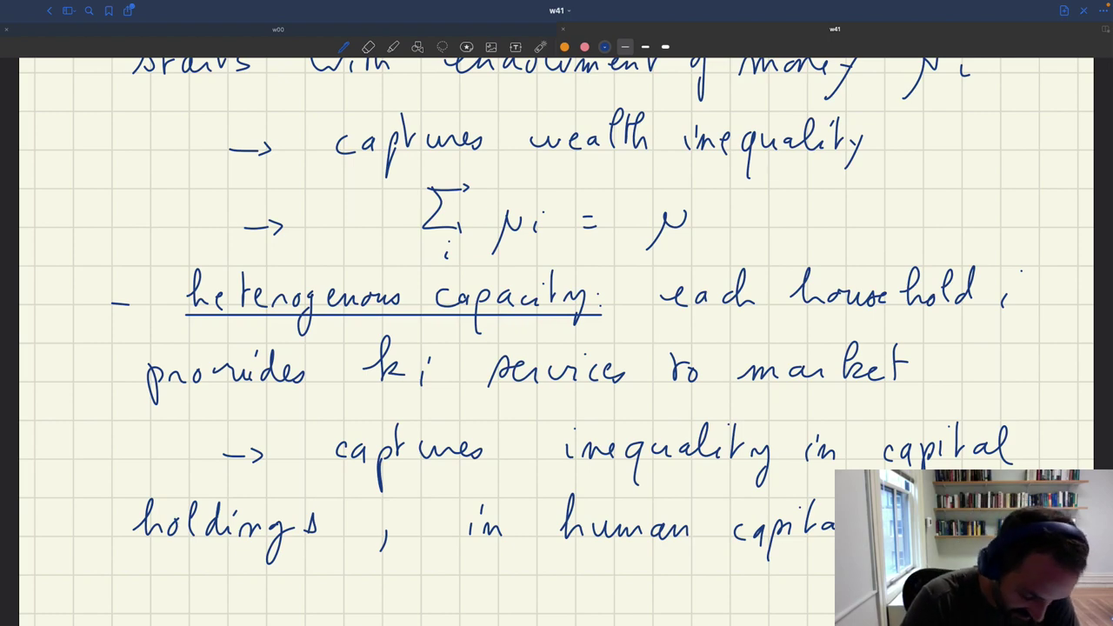
# Extend the sub-point with ', in social capital, and heterogeneity in taste for work / leisure'.
pyautogui.scroll(-3, 557, 339)
pyautogui.moveTo(179, 507)
pyautogui.mouseDown()
pyautogui.moveTo(213, 544)
pyautogui.moveTo(256, 532)
pyautogui.moveTo(380, 545)
pyautogui.moveTo(398, 530)
pyautogui.moveTo(421, 544)
pyautogui.moveTo(491, 533)
pyautogui.mouseUp()
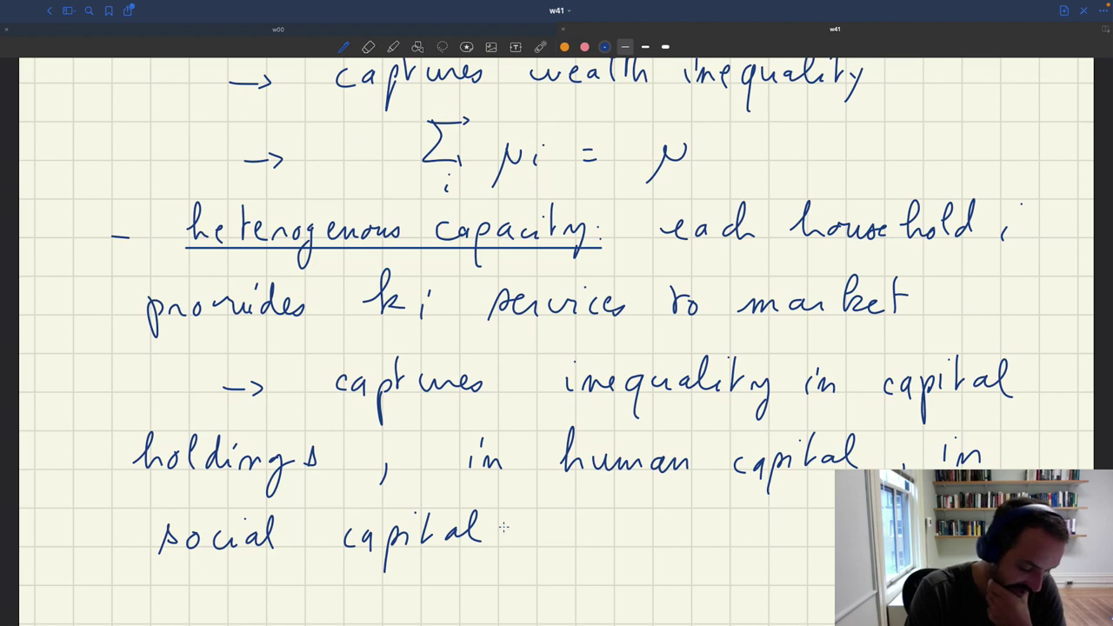
pyautogui.moveTo(554, 537); pyautogui.dragTo(547, 559)
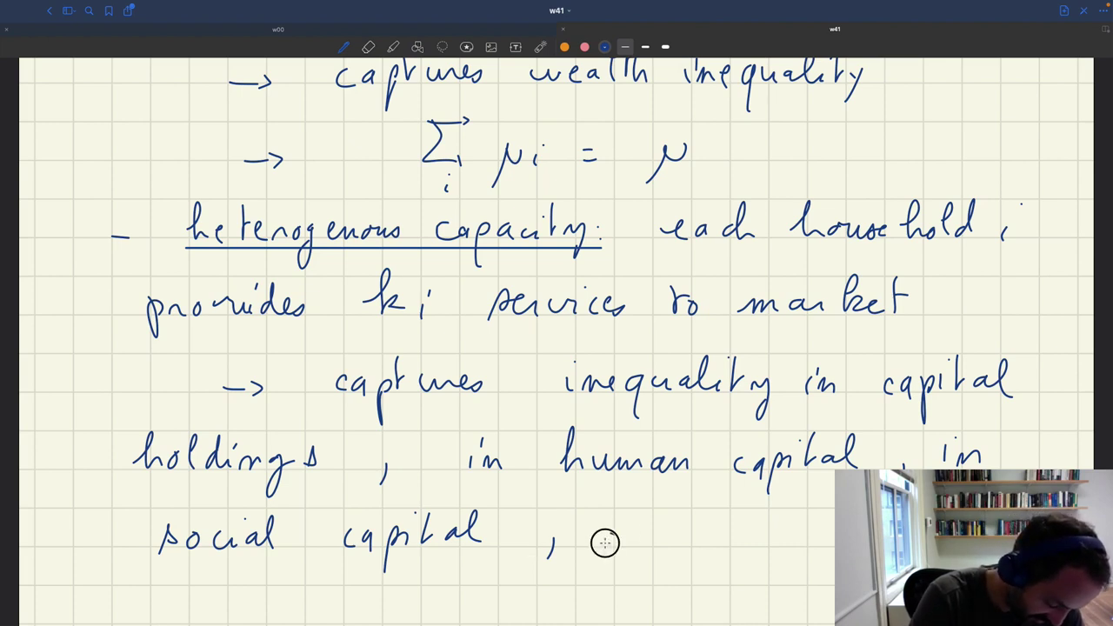
pyautogui.moveTo(615, 529)
pyautogui.mouseDown()
pyautogui.moveTo(654, 544)
pyautogui.moveTo(685, 533)
pyautogui.moveTo(833, 532)
pyautogui.moveTo(820, 570)
pyautogui.mouseUp()
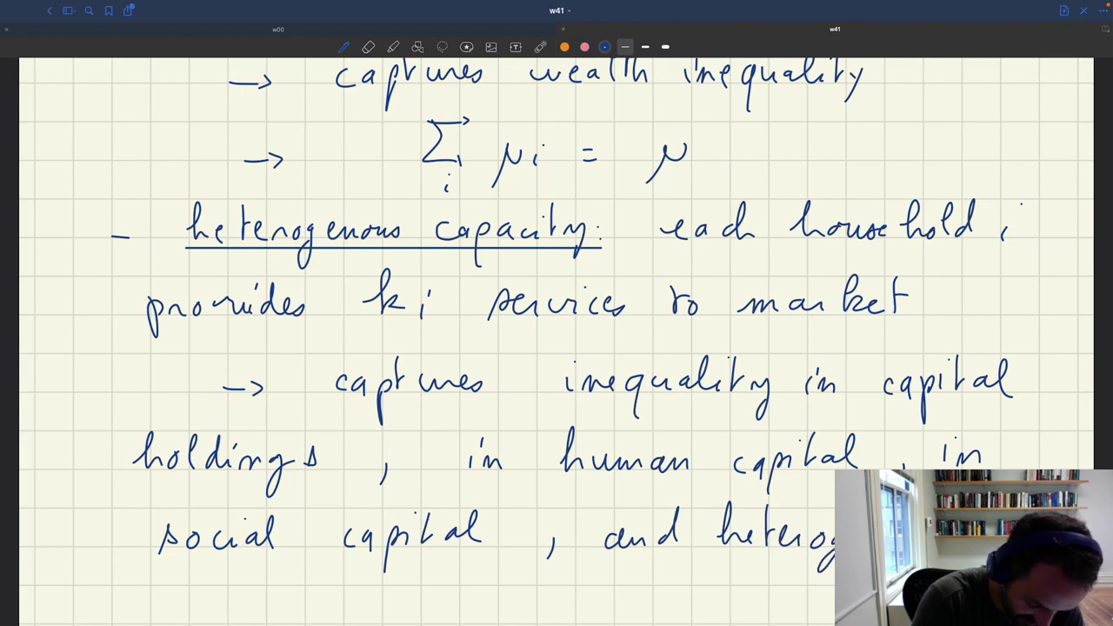
pyautogui.scroll(-3, 557, 348)
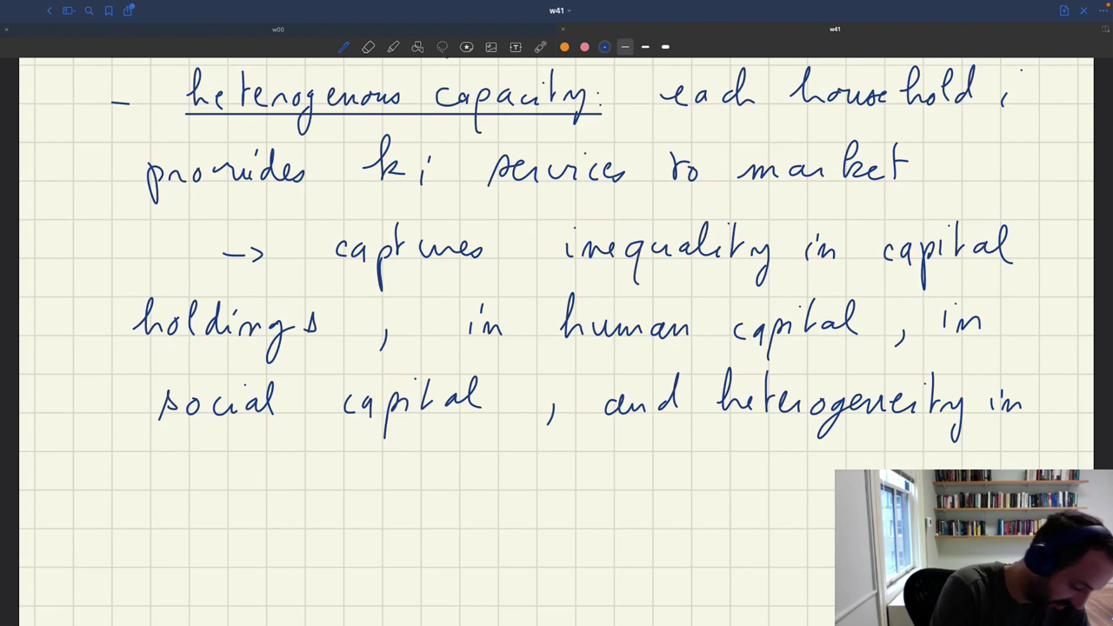
pyautogui.moveTo(188, 454)
pyautogui.mouseDown()
pyautogui.moveTo(207, 486)
pyautogui.moveTo(234, 476)
pyautogui.moveTo(279, 483)
pyautogui.mouseUp()
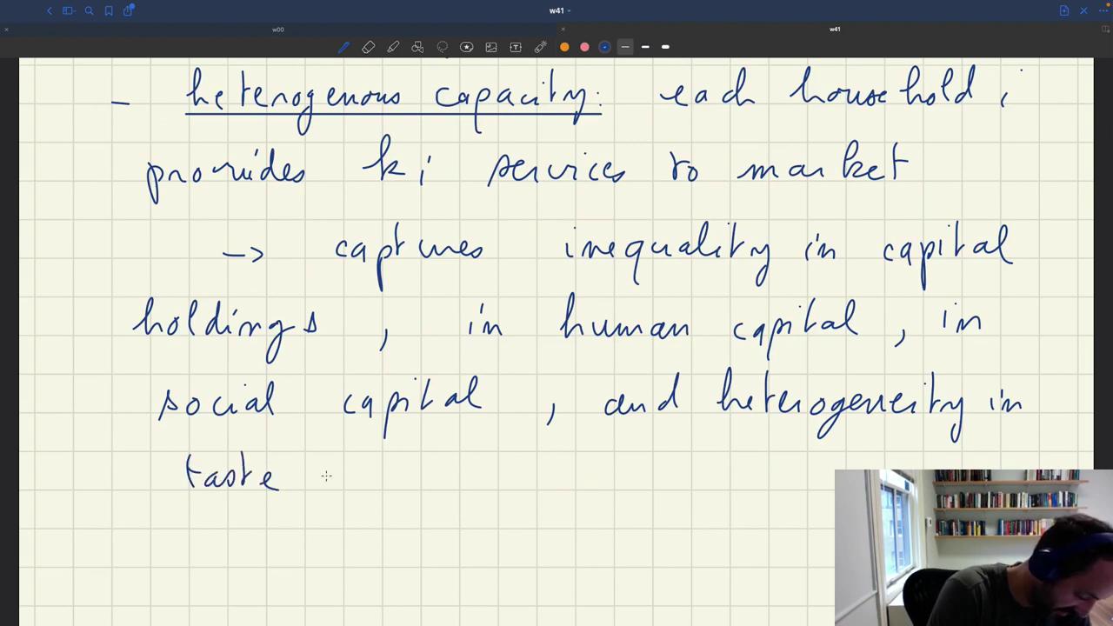
pyautogui.moveTo(376, 454)
pyautogui.mouseDown()
pyautogui.moveTo(369, 484)
pyautogui.moveTo(489, 489)
pyautogui.moveTo(541, 476)
pyautogui.moveTo(552, 488)
pyautogui.moveTo(661, 452)
pyautogui.moveTo(660, 482)
pyautogui.moveTo(684, 484)
pyautogui.moveTo(691, 468)
pyautogui.moveTo(698, 484)
pyautogui.moveTo(777, 492)
pyautogui.mouseUp()
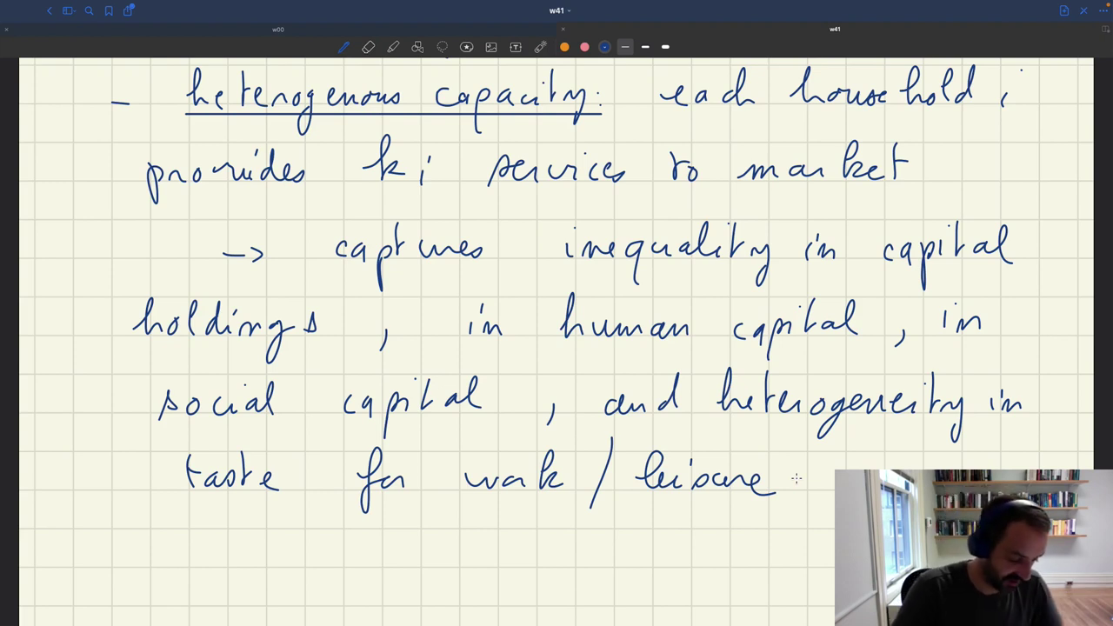
# Draw an arrow below the taste line and write Σi ki = k.
pyautogui.moveTo(211, 567)
pyautogui.mouseDown()
pyautogui.moveTo(236, 569)
pyautogui.moveTo(233, 579)
pyautogui.mouseUp()
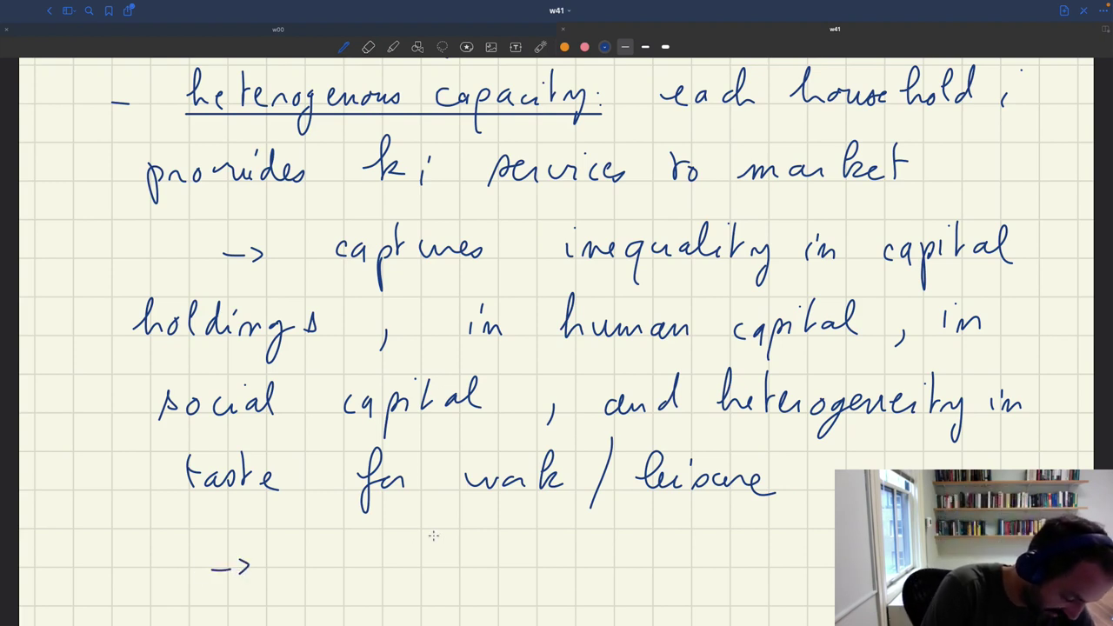
pyautogui.moveTo(468, 532)
pyautogui.mouseDown()
pyautogui.moveTo(423, 570)
pyautogui.moveTo(462, 569)
pyautogui.moveTo(449, 597)
pyautogui.mouseUp()
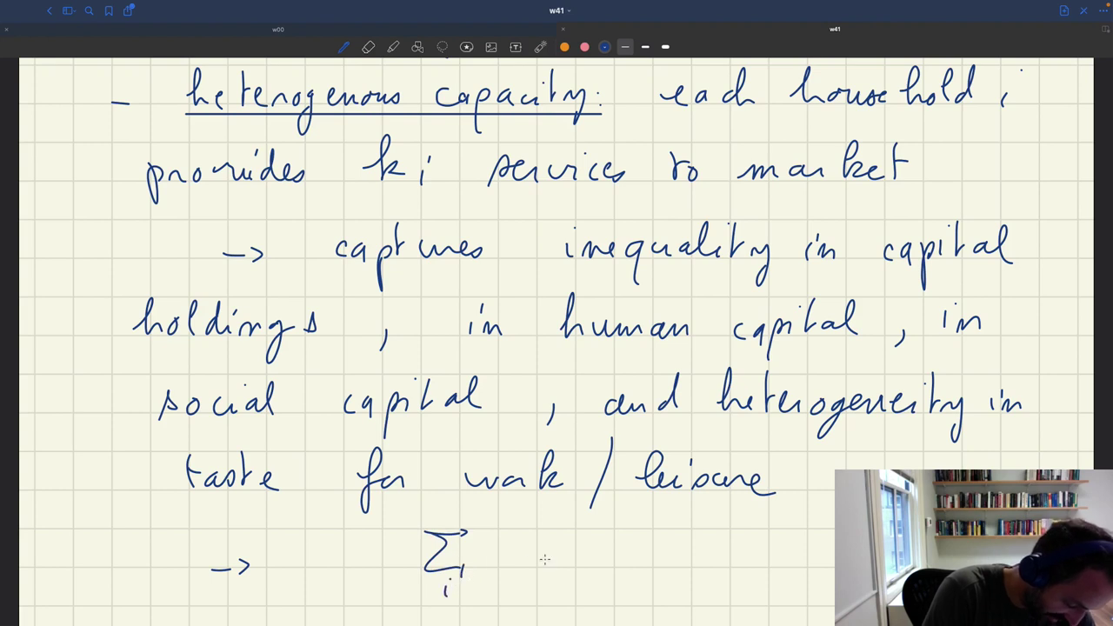
pyautogui.moveTo(517, 527)
pyautogui.mouseDown()
pyautogui.moveTo(520, 567)
pyautogui.moveTo(612, 558)
pyautogui.mouseUp()
pyautogui.moveTo(599, 569); pyautogui.dragTo(612, 568)
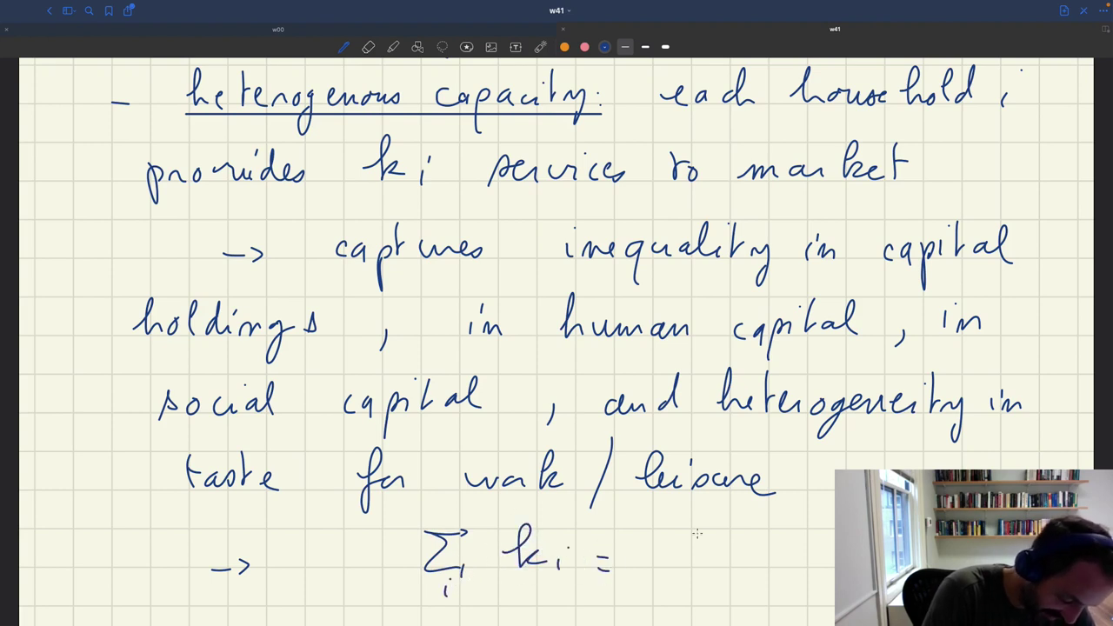
pyautogui.moveTo(688, 522)
pyautogui.mouseDown()
pyautogui.moveTo(695, 553)
pyautogui.moveTo(724, 561)
pyautogui.mouseUp()
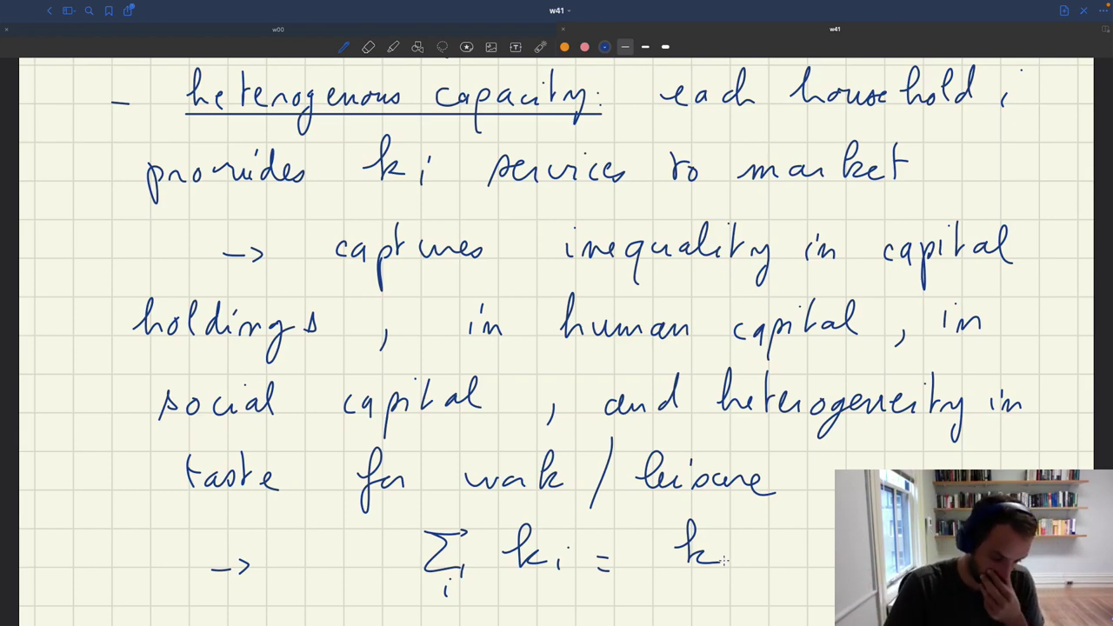
# Annotate 'human capital' with '/ + experience' written above it.
pyautogui.scroll(-3, 724, 561)
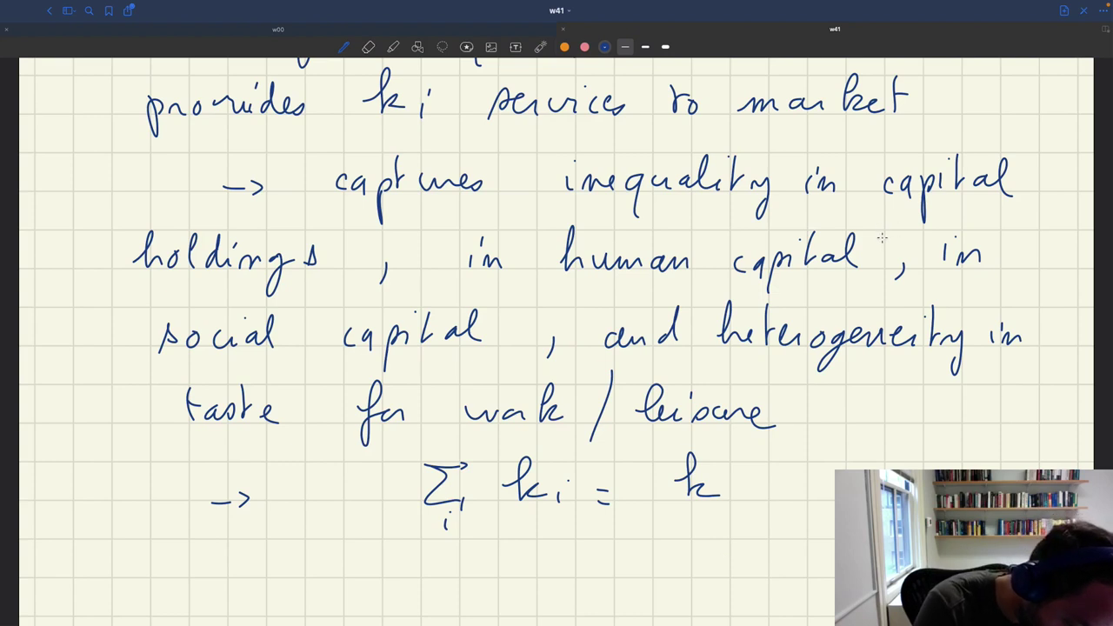
pyautogui.moveTo(871, 250)
pyautogui.mouseDown()
pyautogui.moveTo(901, 222)
pyautogui.moveTo(1031, 218)
pyautogui.mouseUp()
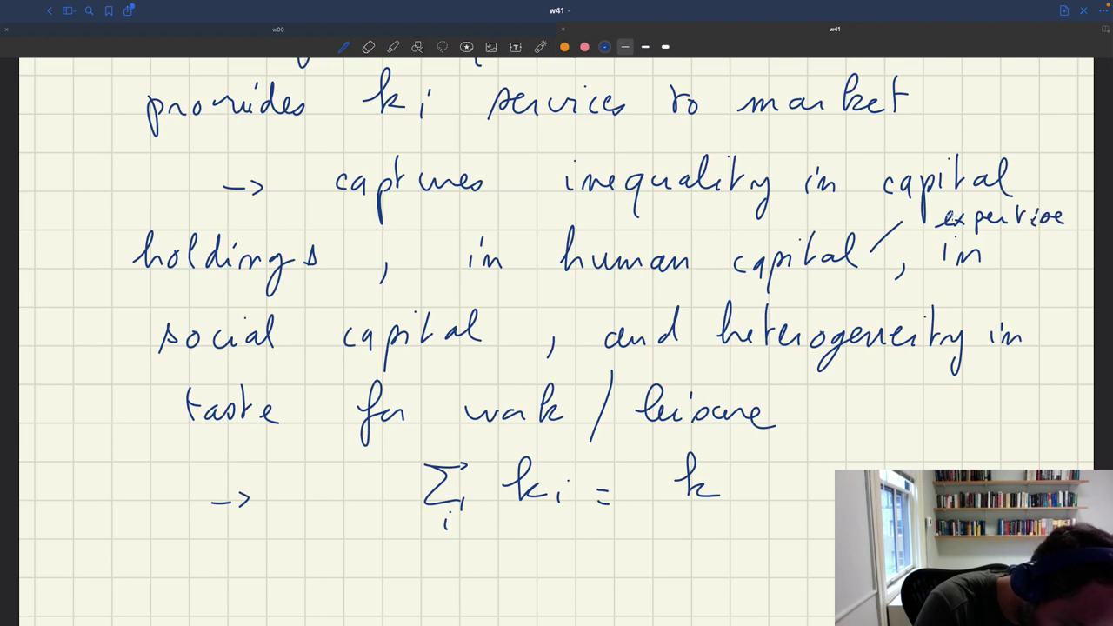
pyautogui.moveTo(909, 214)
pyautogui.mouseDown()
pyautogui.moveTo(909, 229)
pyautogui.moveTo(917, 220)
pyautogui.mouseUp()
# Draw an arrow below the sum and begin writing 'generates income in'.
pyautogui.moveTo(228, 581)
pyautogui.mouseDown()
pyautogui.moveTo(253, 581)
pyautogui.moveTo(255, 593)
pyautogui.mouseUp()
pyautogui.moveTo(375, 564)
pyautogui.mouseDown()
pyautogui.moveTo(436, 578)
pyautogui.moveTo(473, 563)
pyautogui.moveTo(528, 563)
pyautogui.moveTo(537, 577)
pyautogui.moveTo(681, 578)
pyautogui.moveTo(710, 565)
pyautogui.moveTo(757, 576)
pyautogui.moveTo(835, 575)
pyautogui.mouseUp()
pyautogui.click(807, 541)
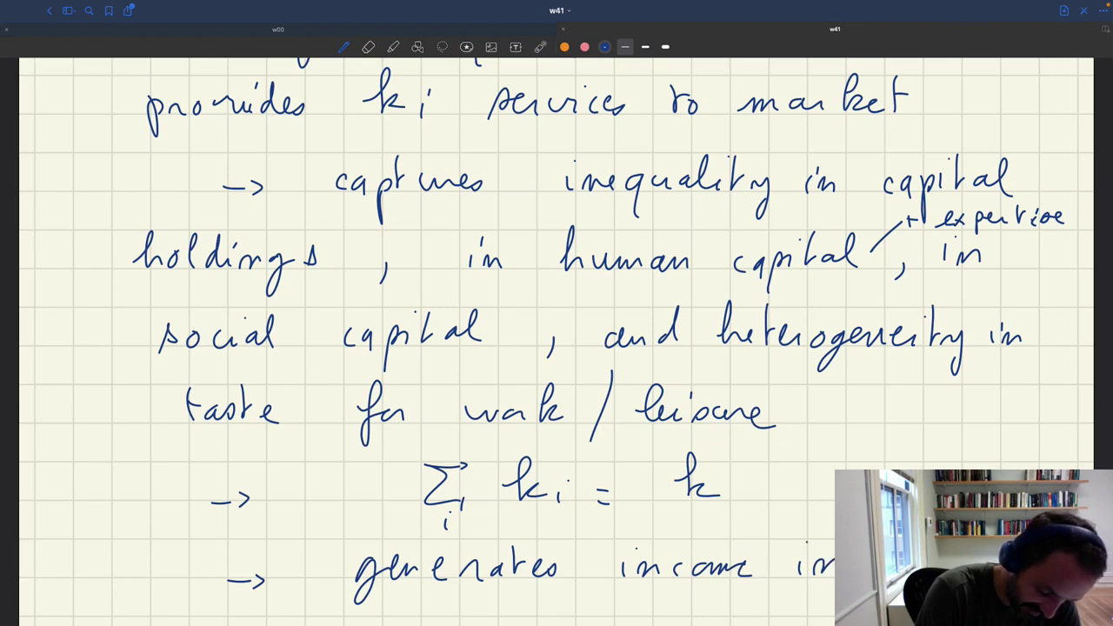